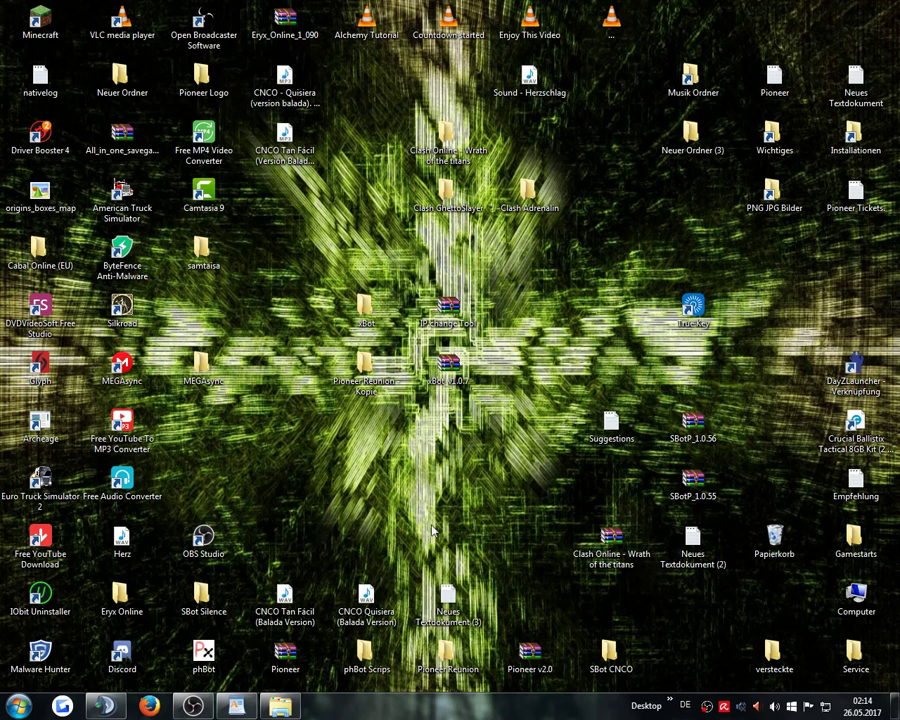
Step: Rename the copied folder "Pioneer Reunion - Kopie" on the desktop to "Pioneer Reunion - xBot"
left_click(430, 668)
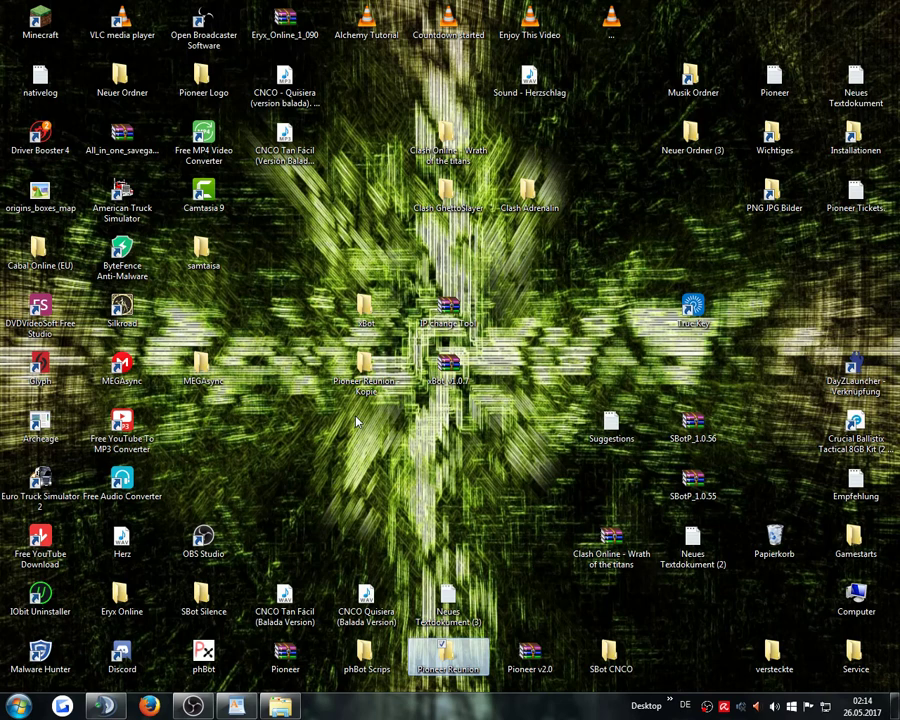
left_click(358, 384)
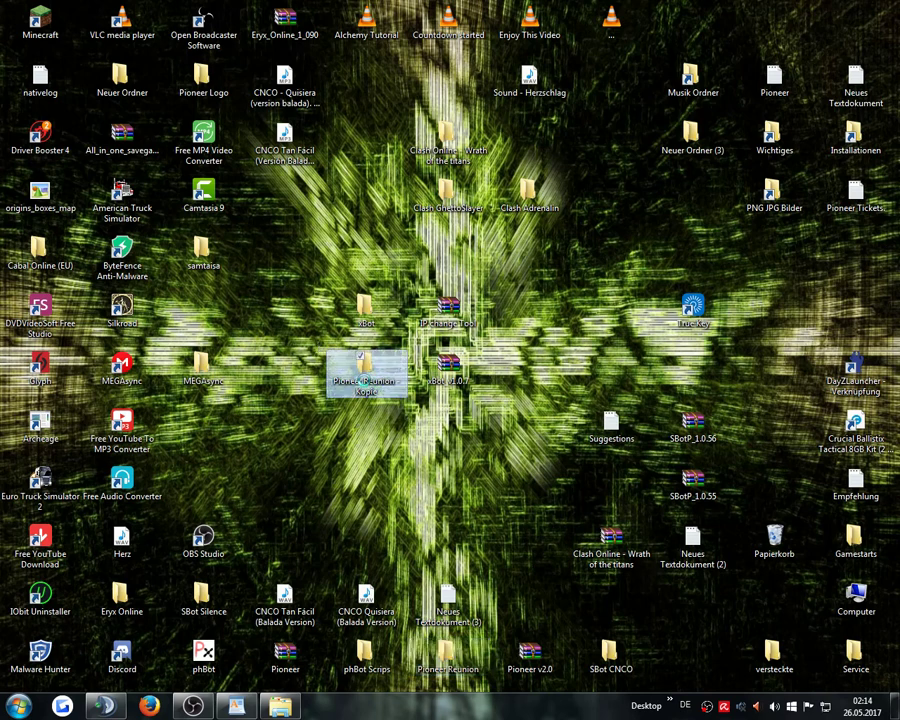
right_click(358, 382)
left_click(428, 660)
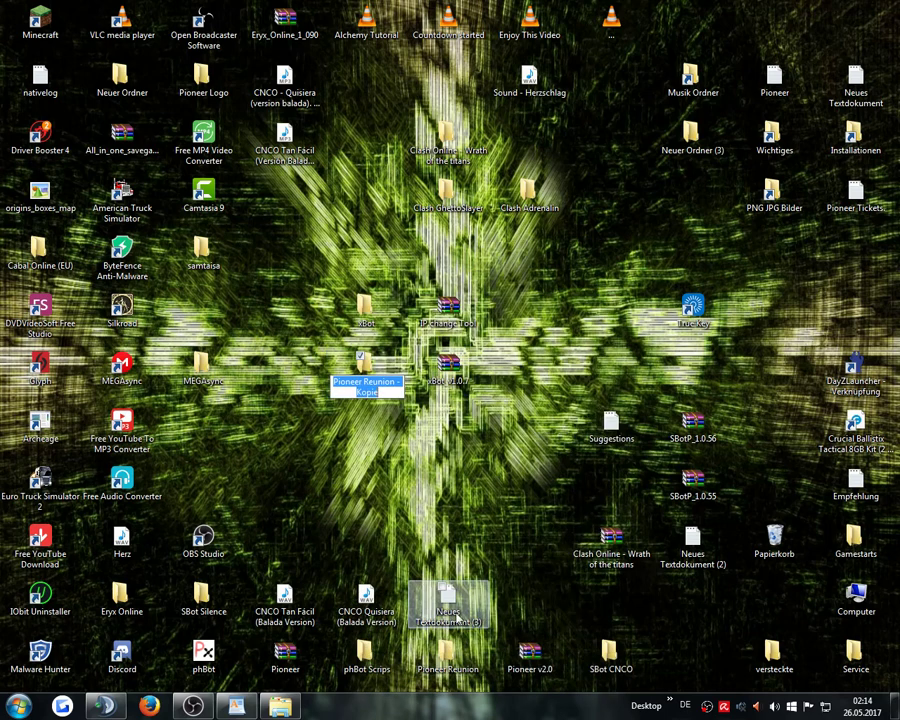
key("End")
key("BackSpace")
key("BackSpace")
key("BackSpace")
key("BackSpace")
key("BackSpace")
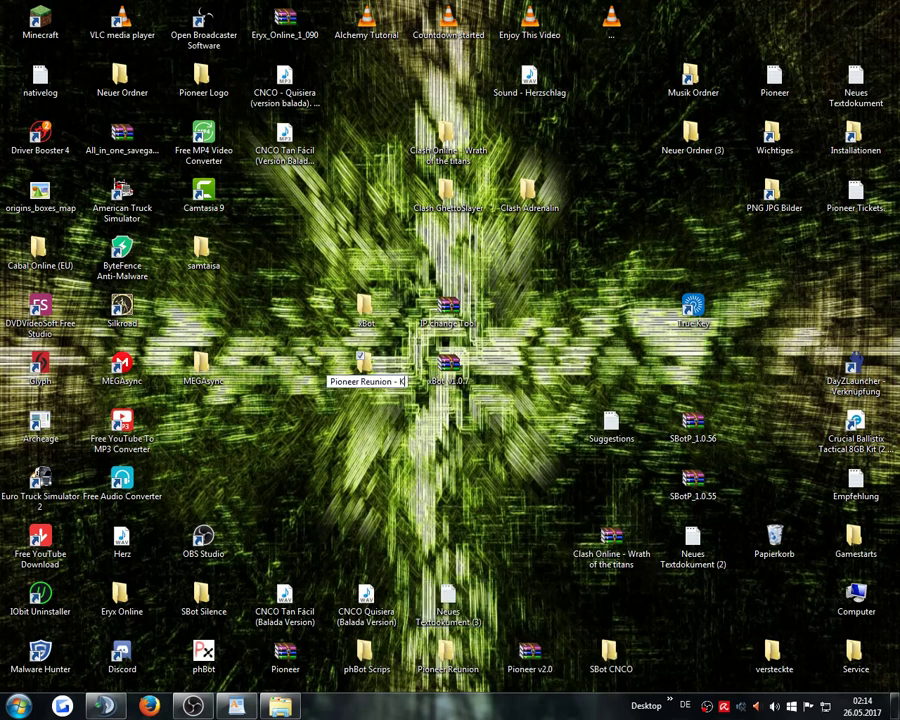
type("xBot")
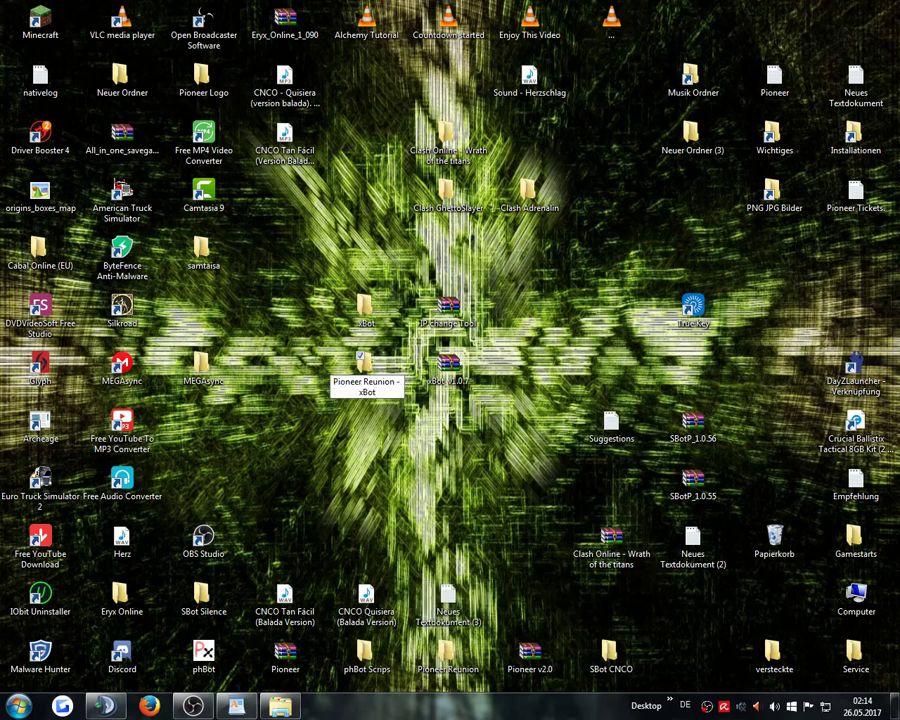
key("Return")
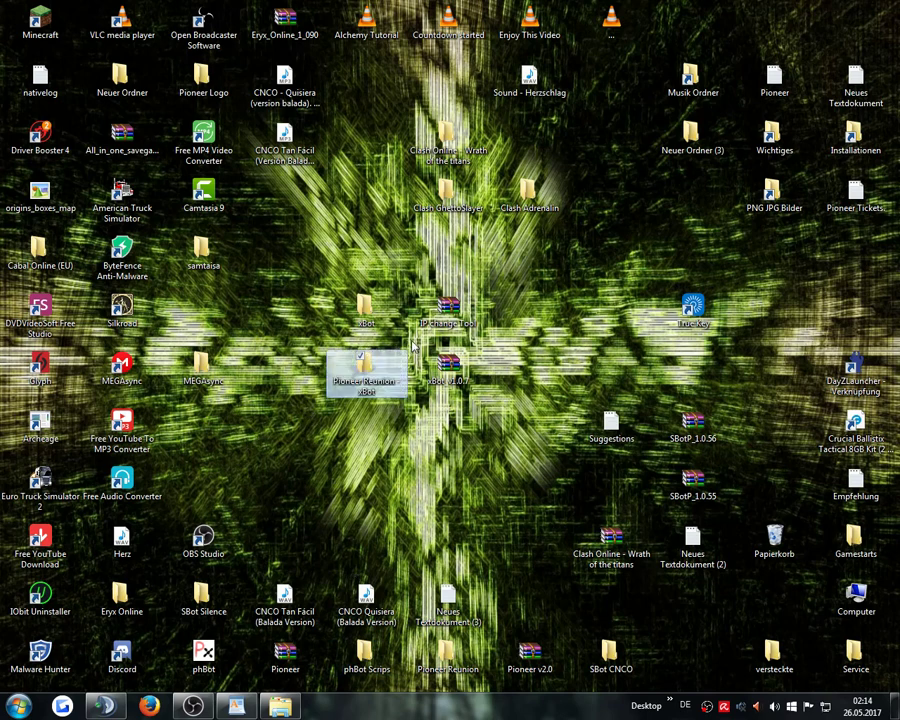
Step: Extract all contents of the xBot_v1.0.7 archive into the desktop folder xBot, and close the archive
left_click(438, 380)
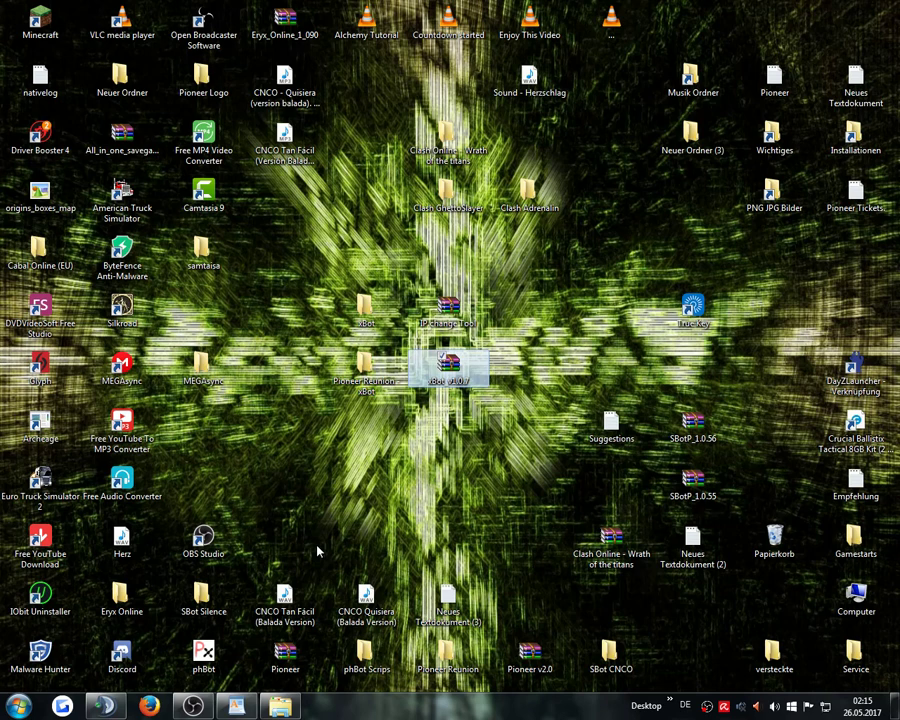
left_click(448, 312)
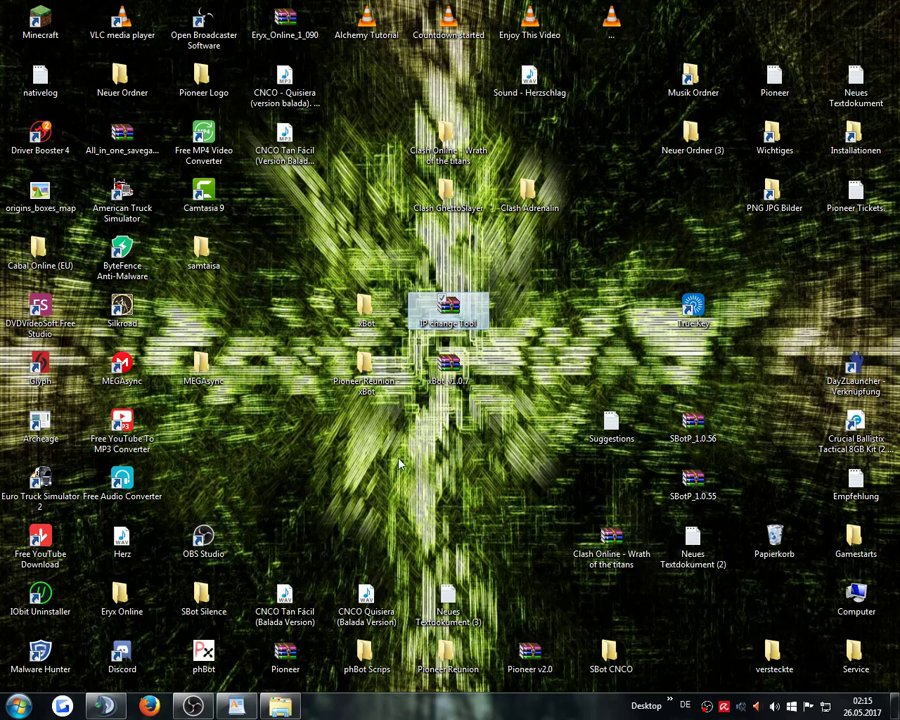
left_click(452, 364)
double_click(455, 365)
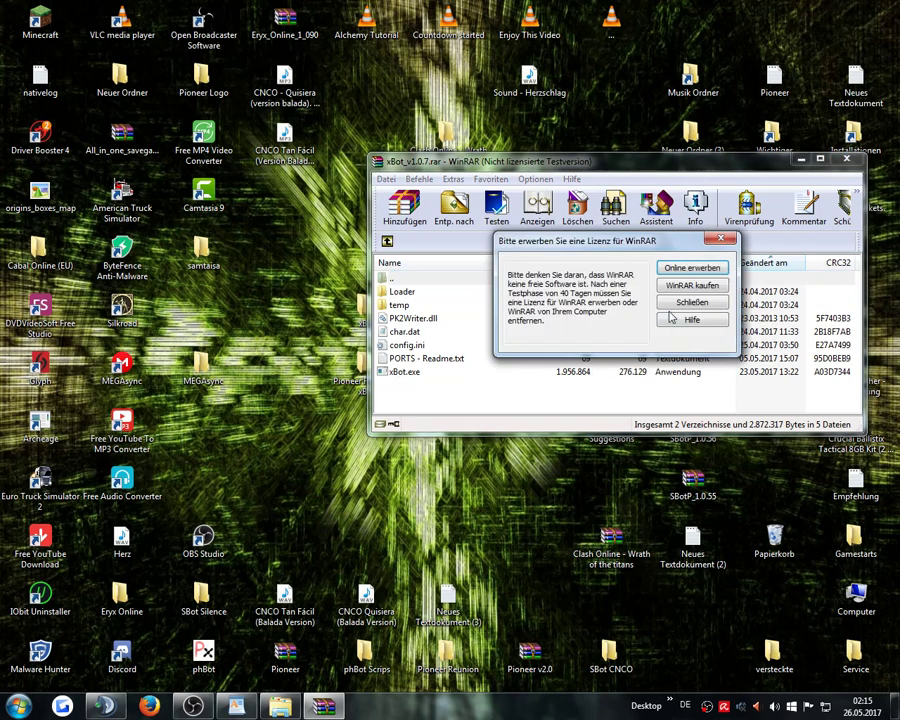
left_click(672, 310)
left_click_drag(398, 410, 450, 289)
left_click_drag(456, 168, 621, 170)
left_click_drag(552, 345, 380, 318)
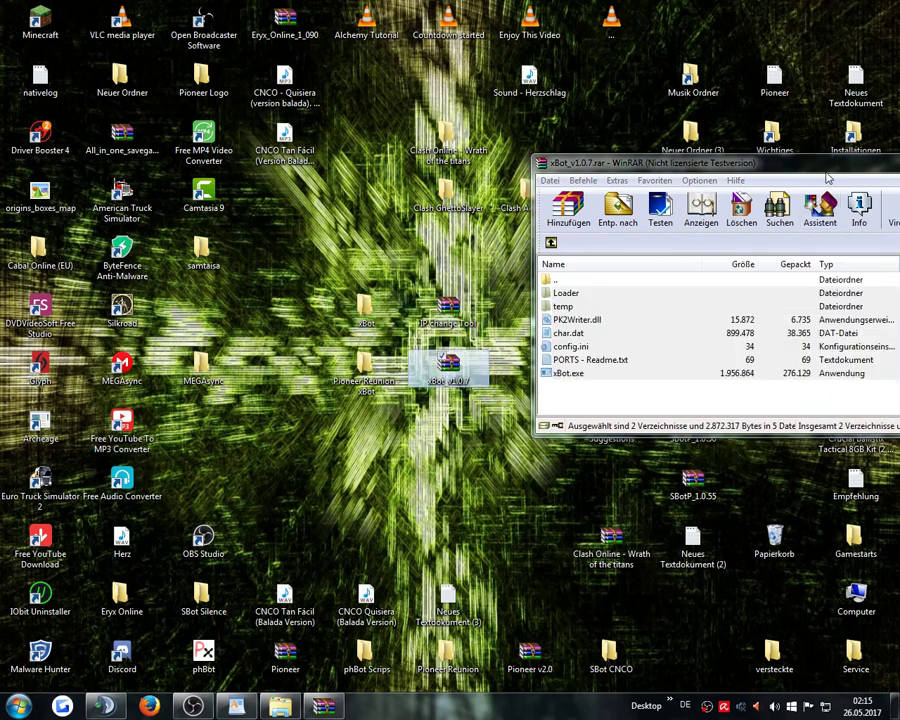
left_click_drag(824, 170, 661, 178)
key("alt+F4")
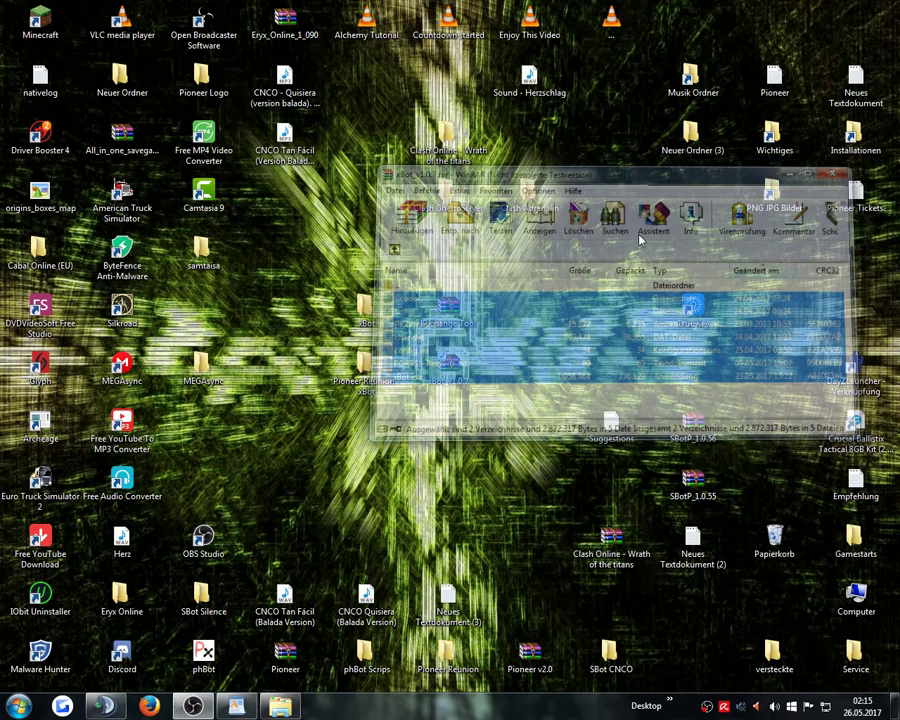
Step: Launch the xBot application from the xBot desktop folder and close the folder window
double_click(365, 310)
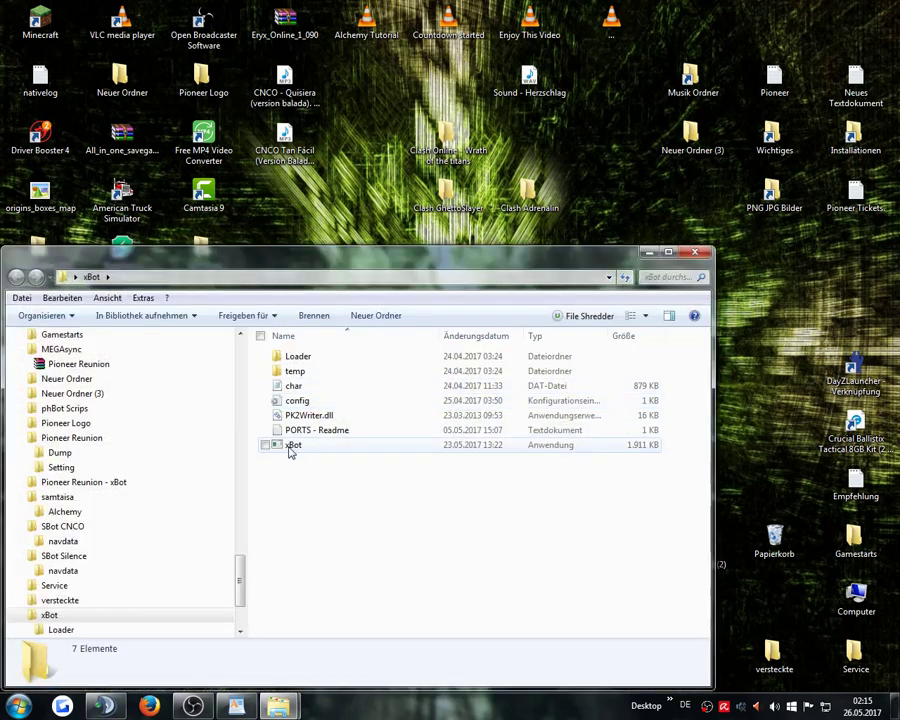
left_click(292, 448)
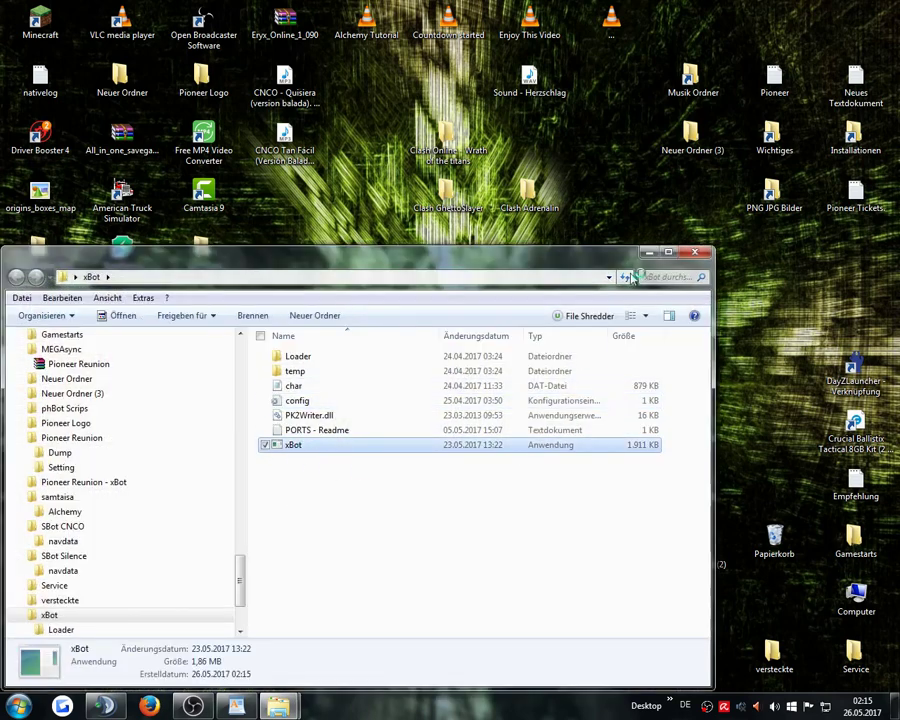
key("alt+F4")
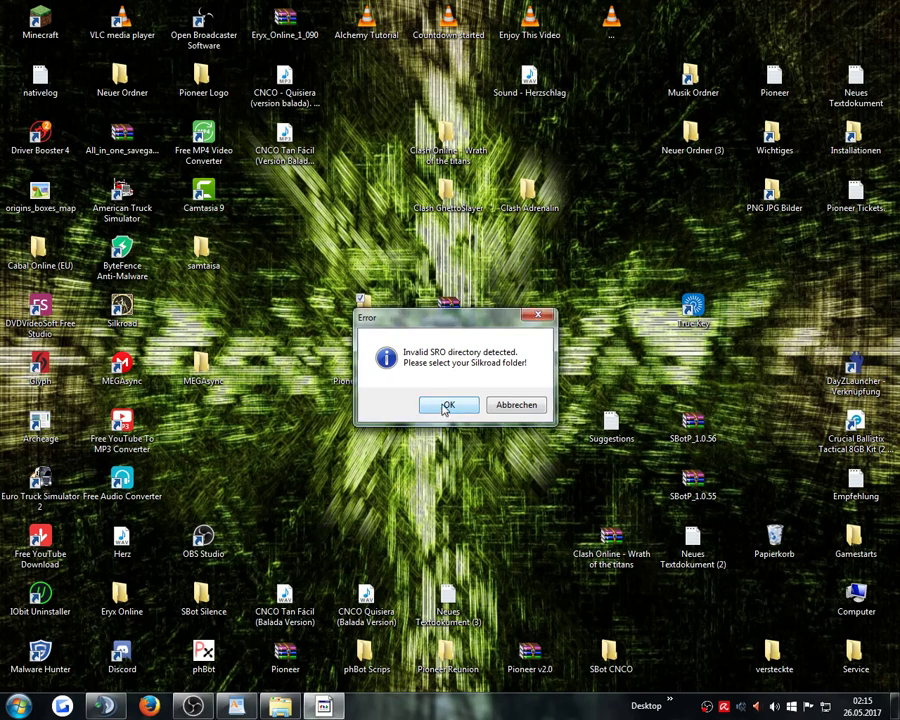
Step: Choose sro_client from the "Pioneer Reunion - xBot" folder as the Silkroad client and log in to xBot with the prefilled credentials
left_click(437, 408)
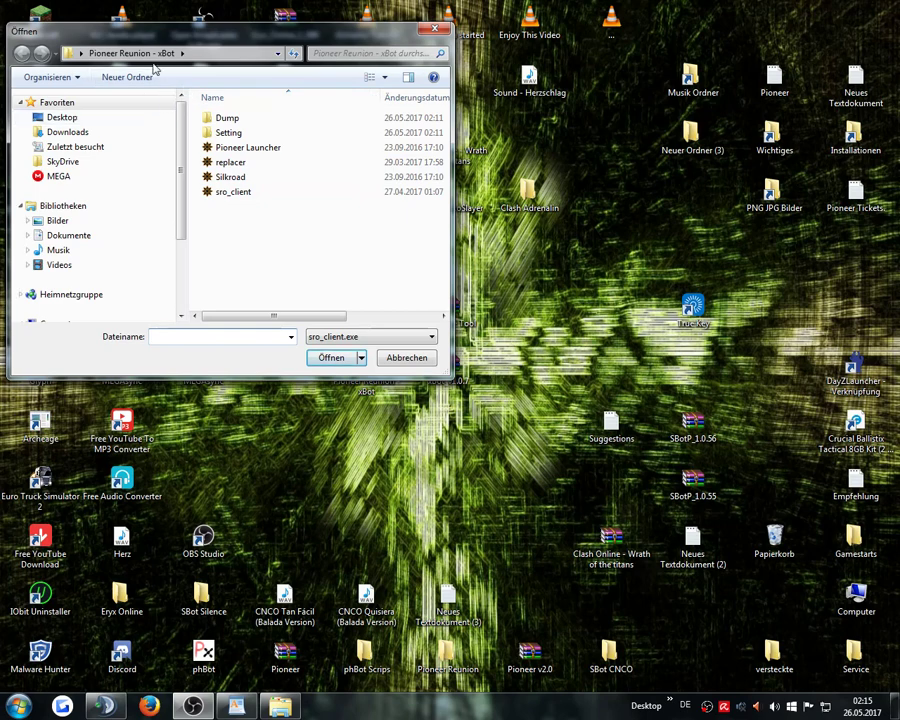
left_click(230, 193)
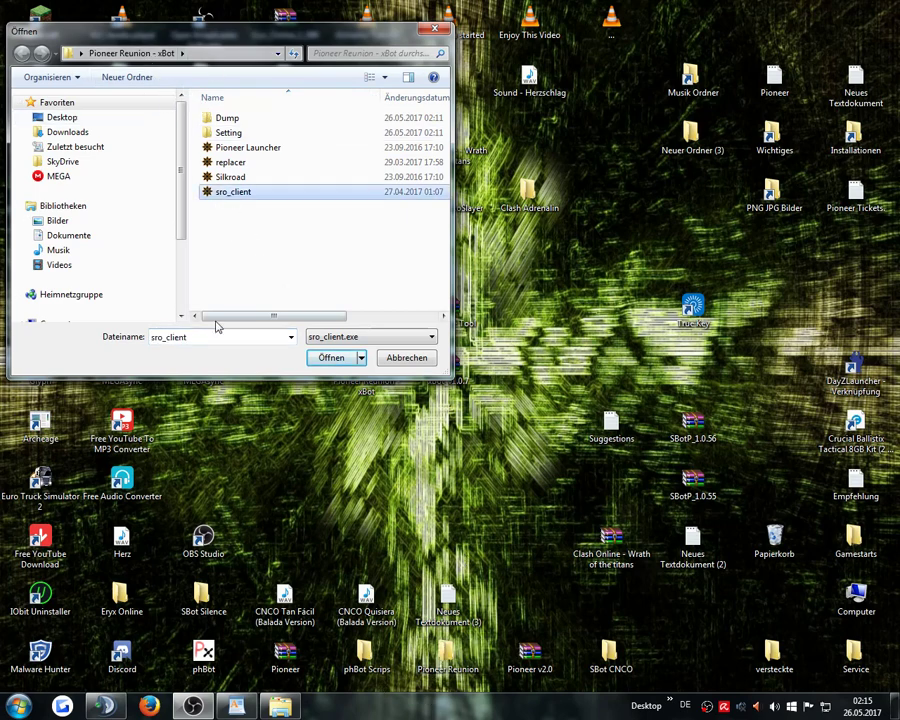
left_click(330, 358)
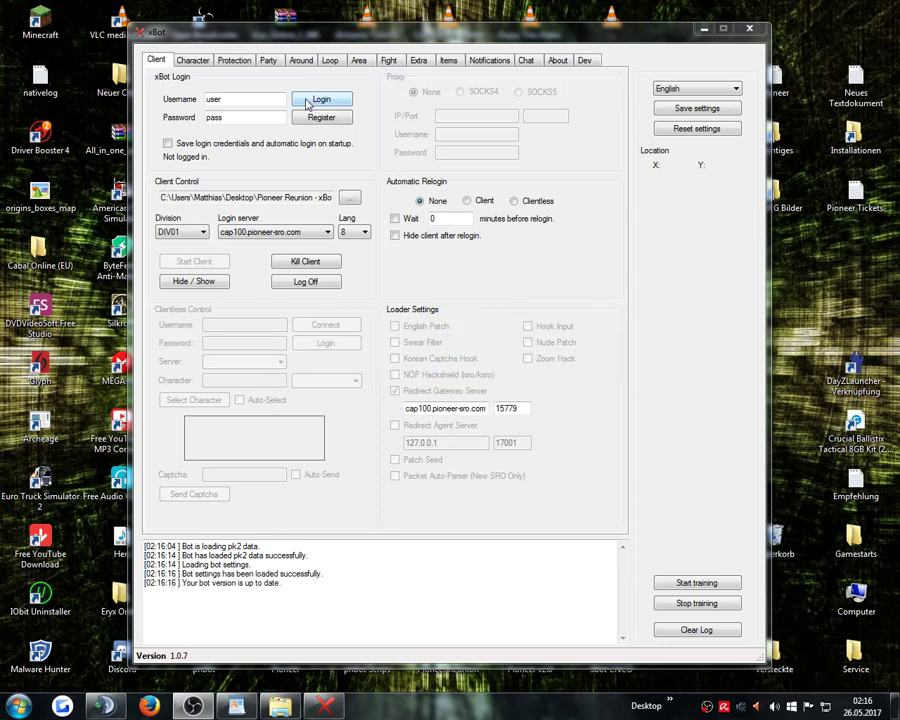
left_click(316, 100)
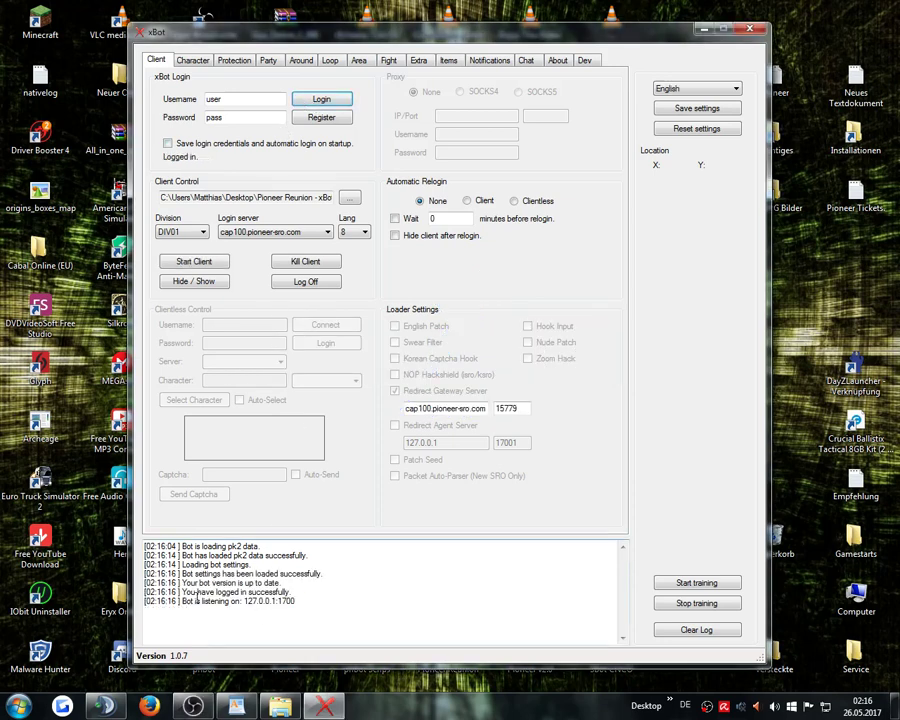
Step: Copy the listening address 127.0.0.1:1700 from the xBot log and close xBot, confirming the exit
left_click_drag(296, 601, 230, 606)
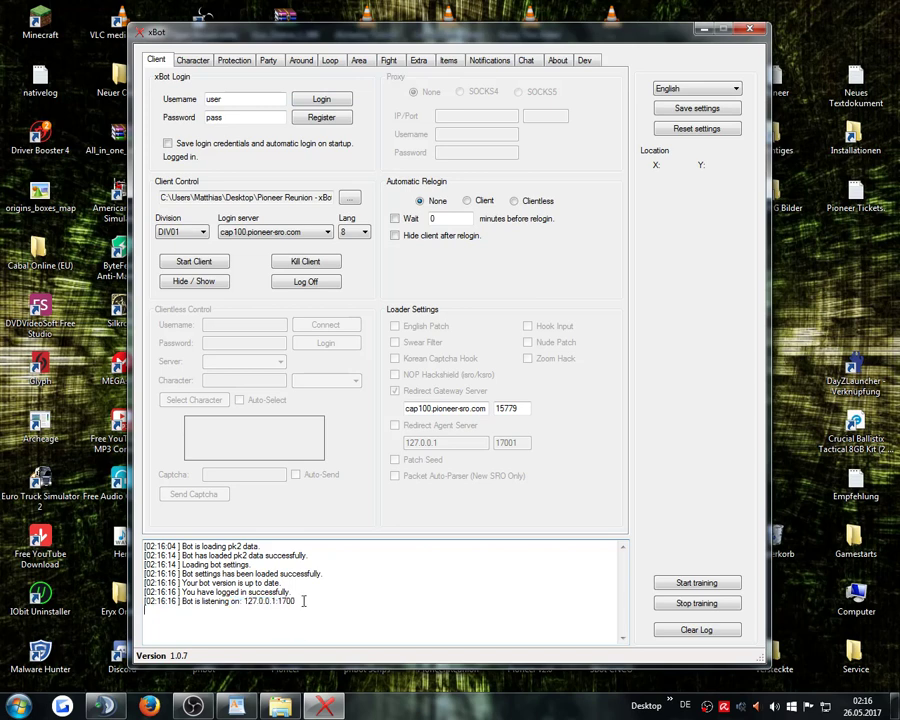
left_click_drag(297, 601, 243, 601)
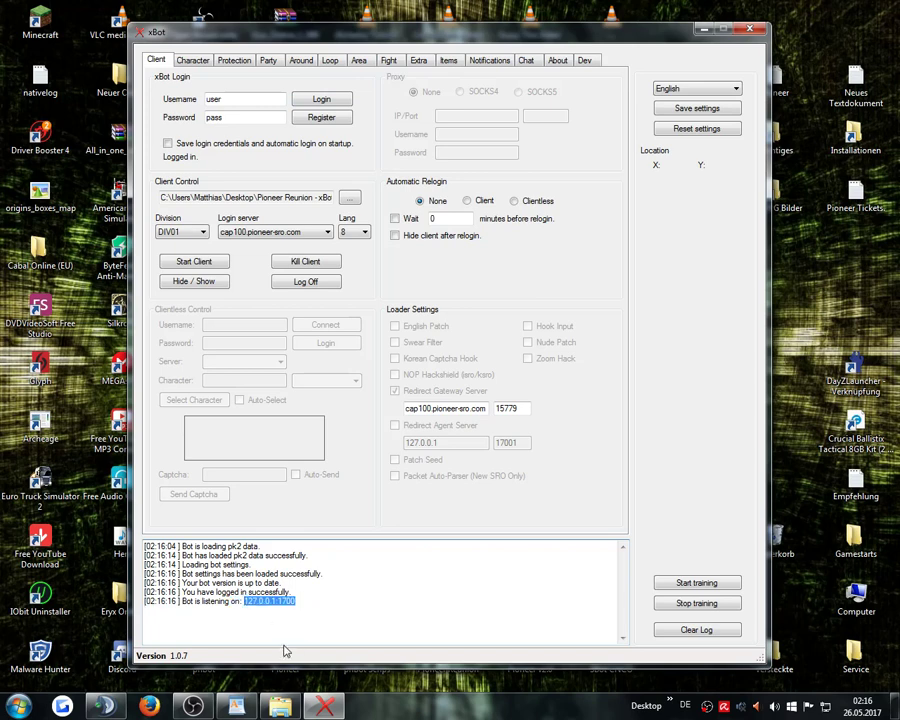
right_click(287, 604)
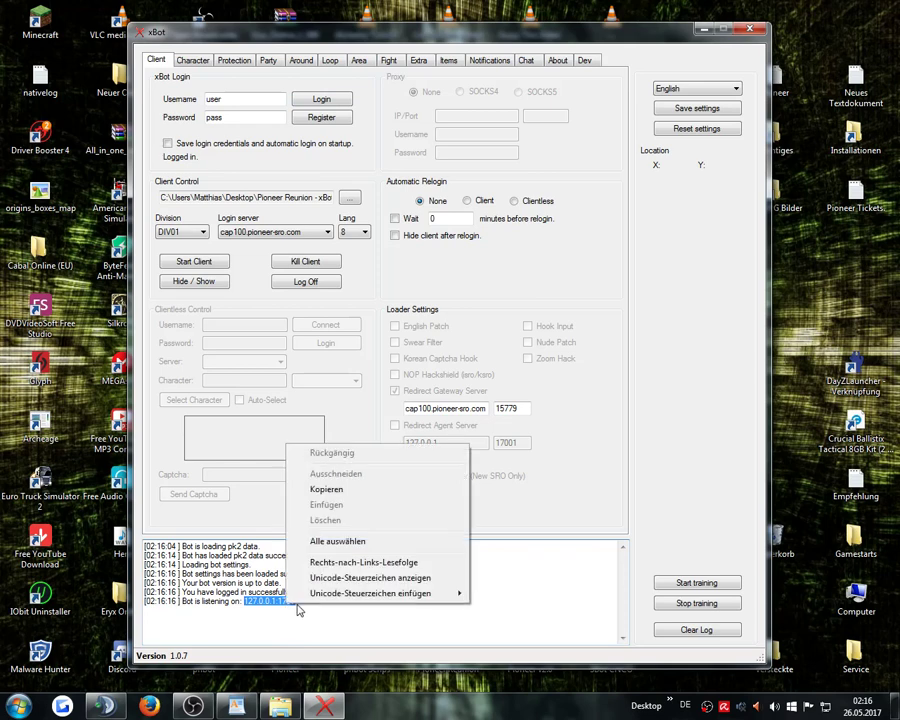
left_click(320, 485)
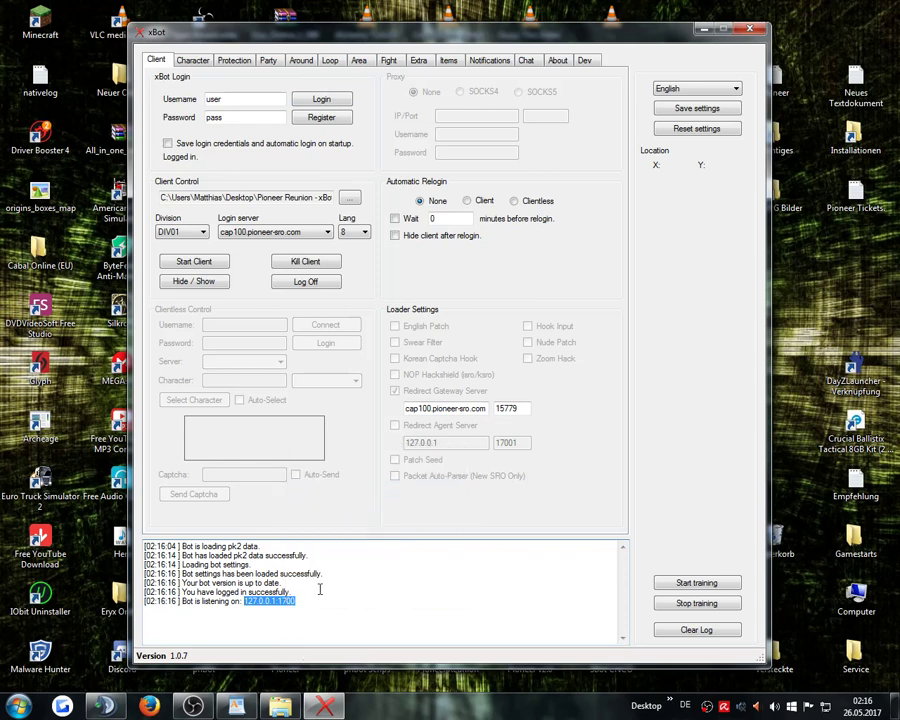
left_click(750, 31)
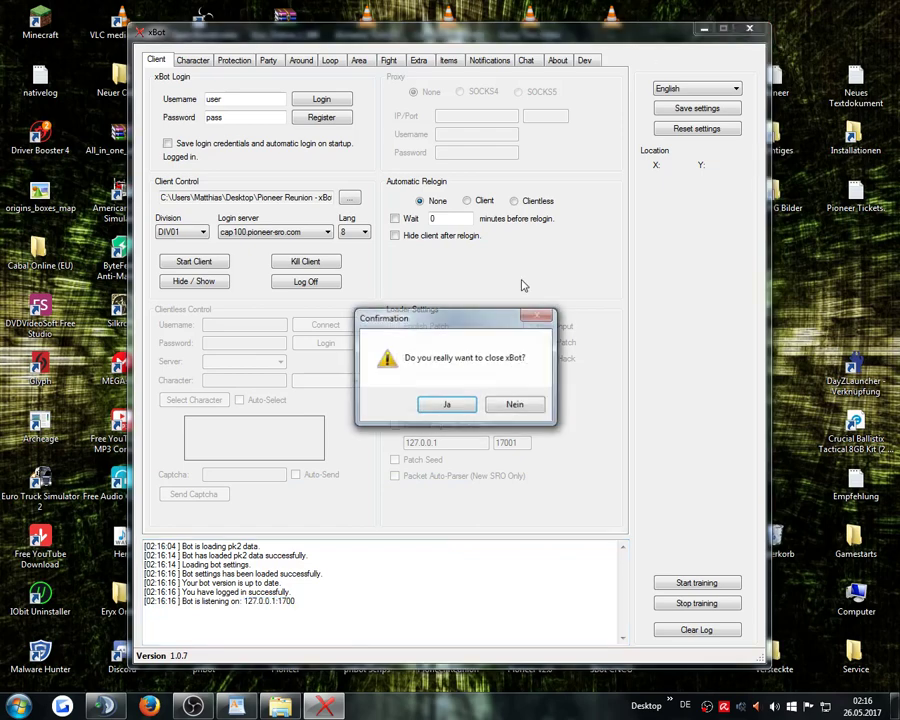
left_click(447, 405)
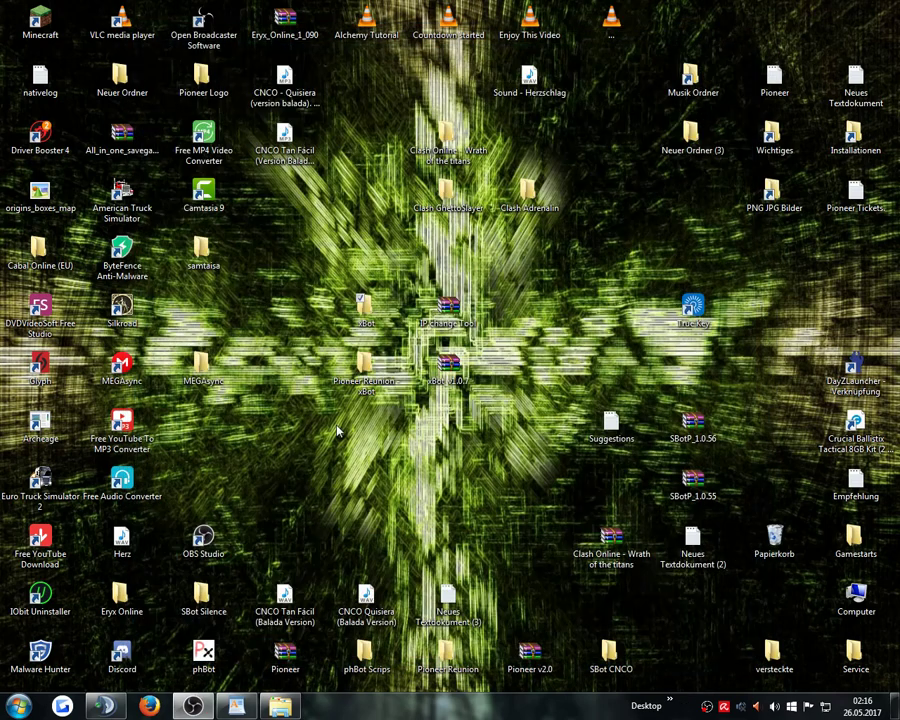
Step: Run IPInput.exe from the IP change Tool folder inside the IP change Tool archive
double_click(447, 312)
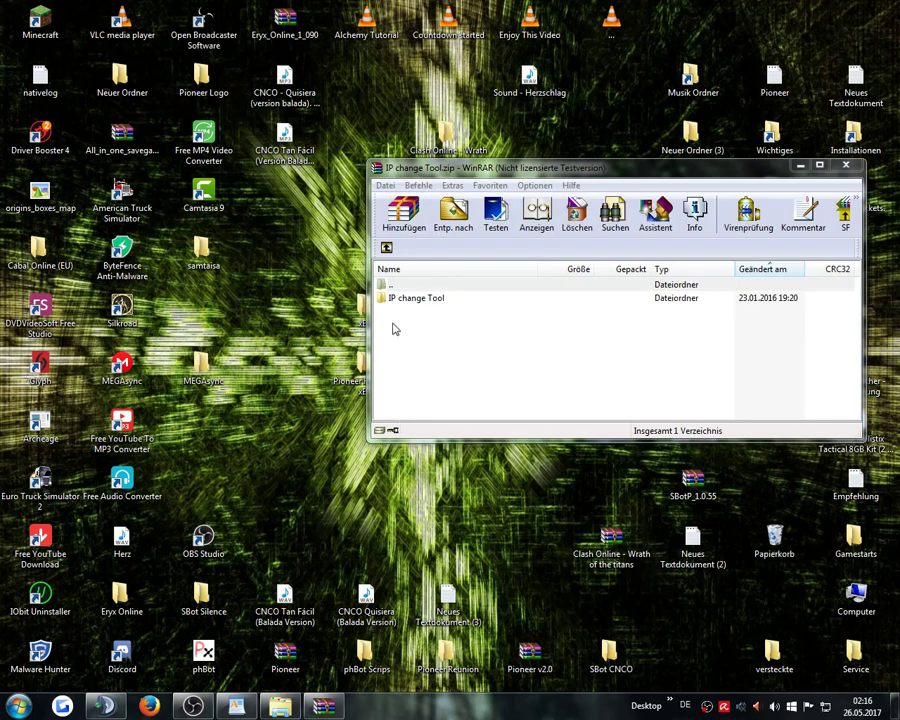
left_click(525, 368)
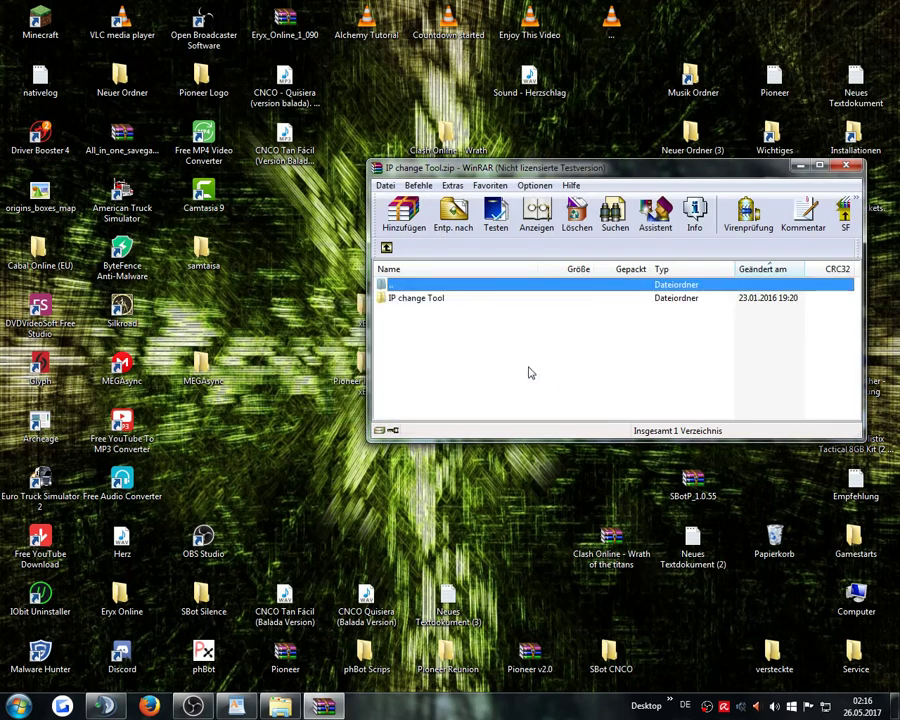
double_click(418, 299)
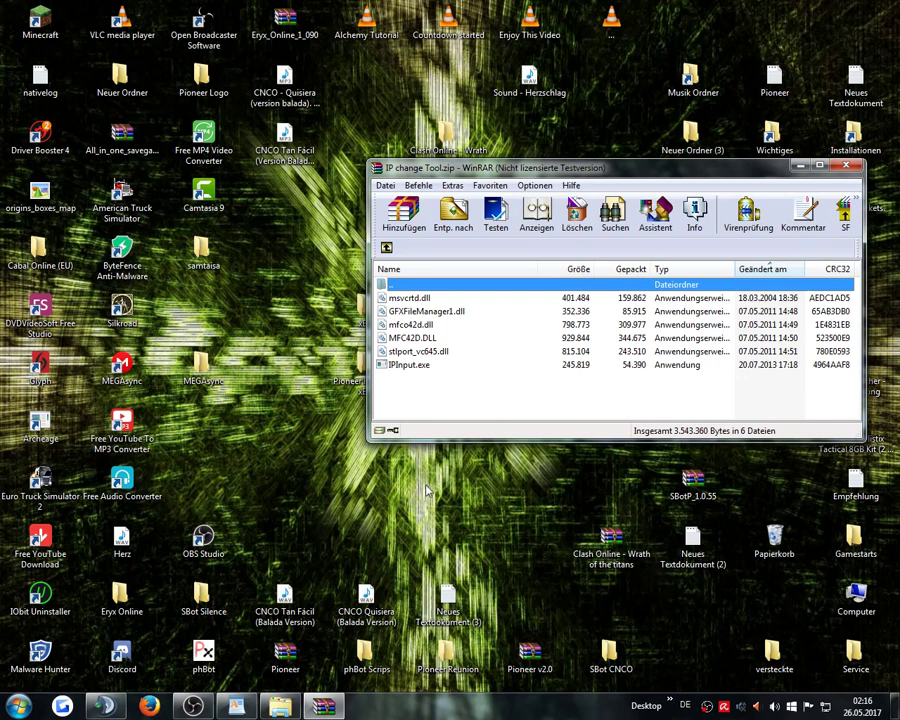
double_click(392, 365)
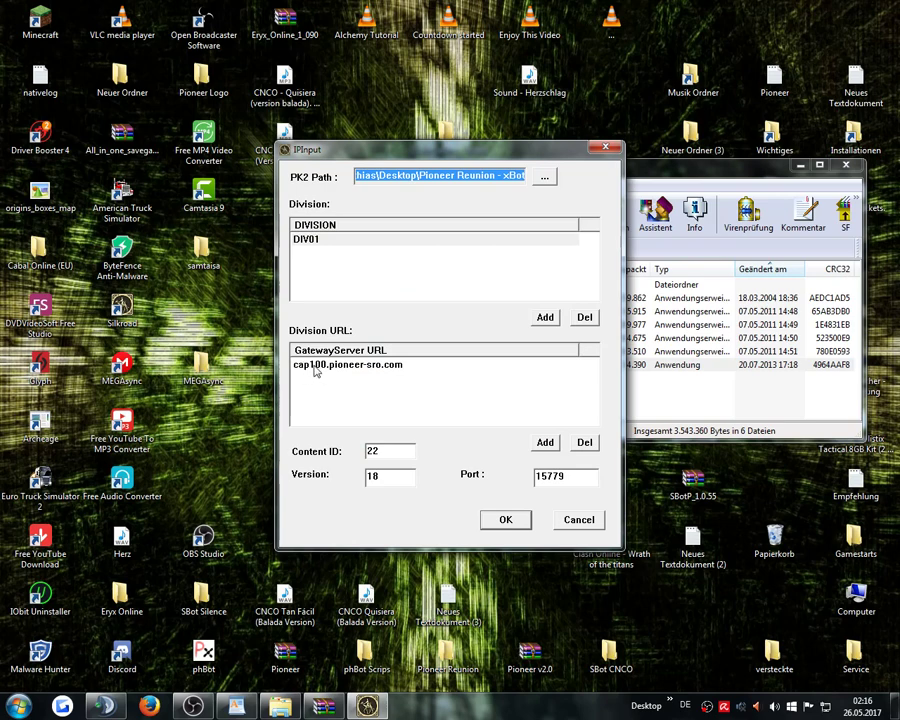
Step: Replace the gateway server URL of division DIV01 with 127.0.0.1, using the copied address without its port
left_click(418, 366)
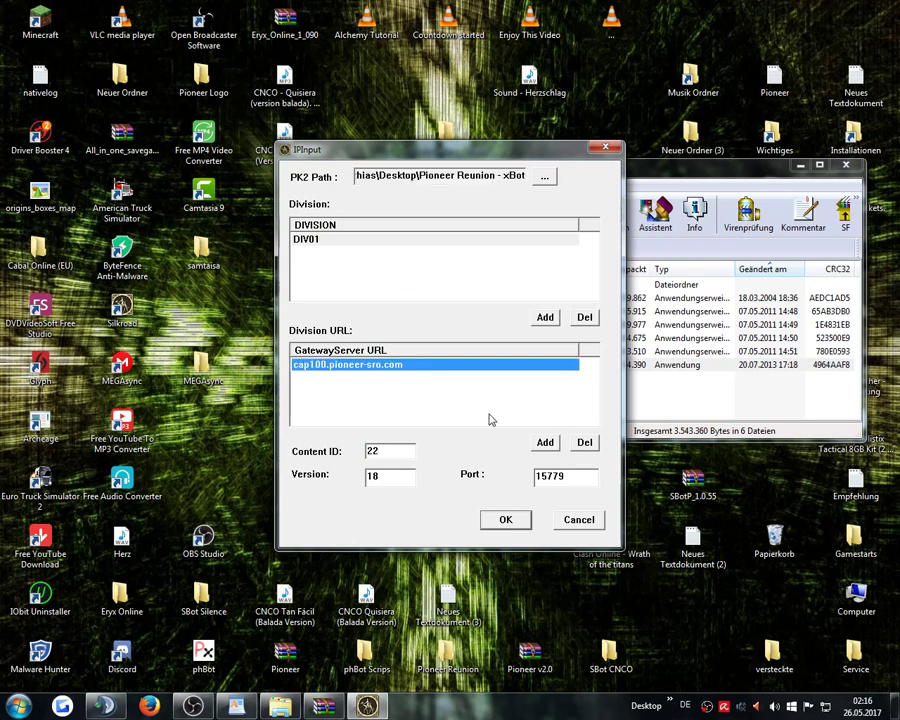
left_click(585, 442)
left_click(544, 445)
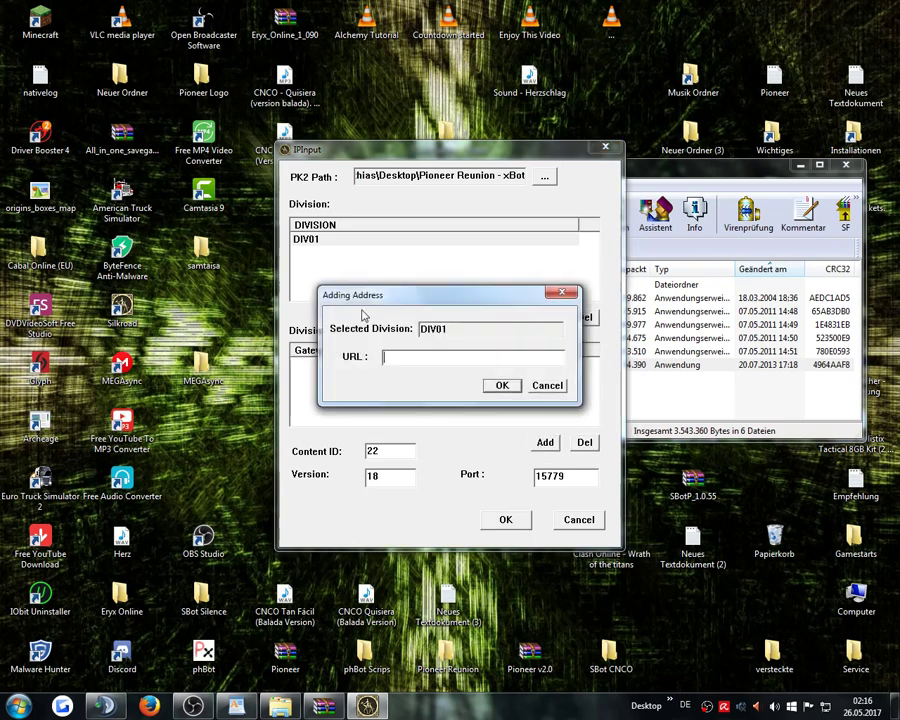
key("ctrl+v")
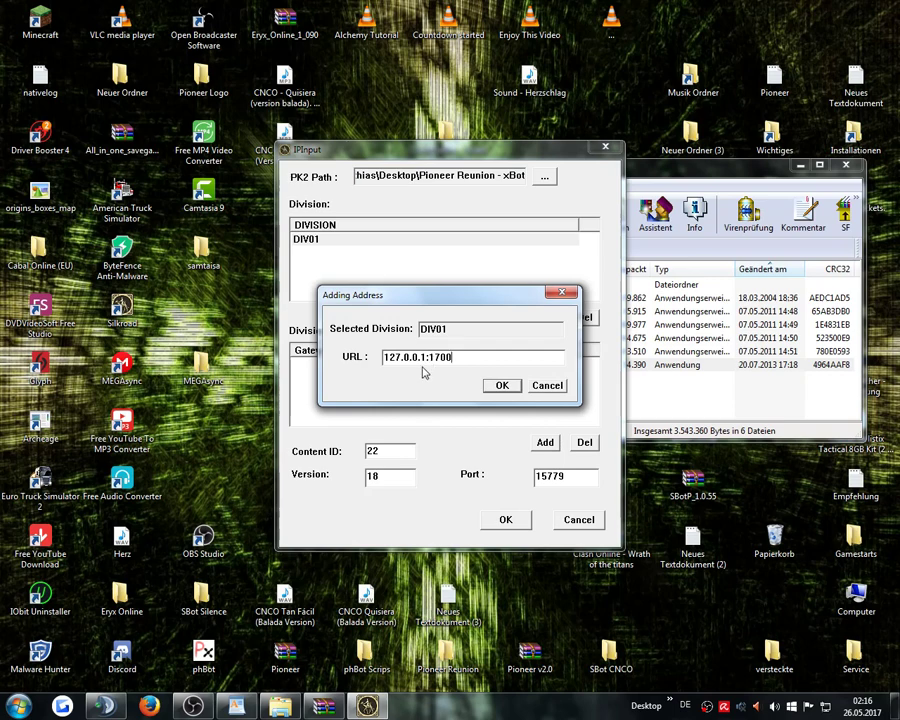
left_click_drag(425, 356, 500, 357)
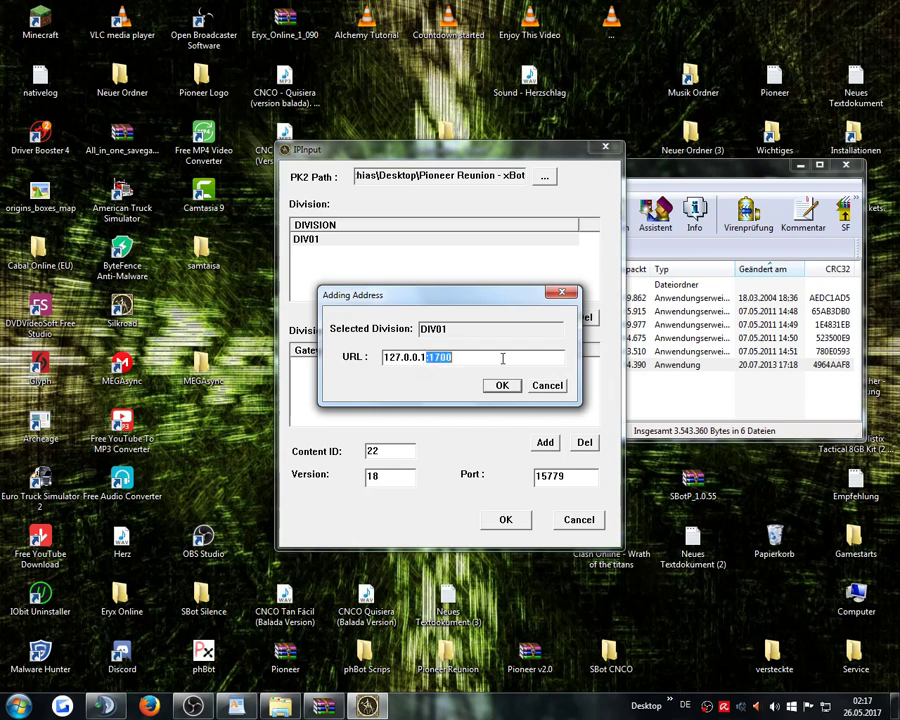
key("BackSpace")
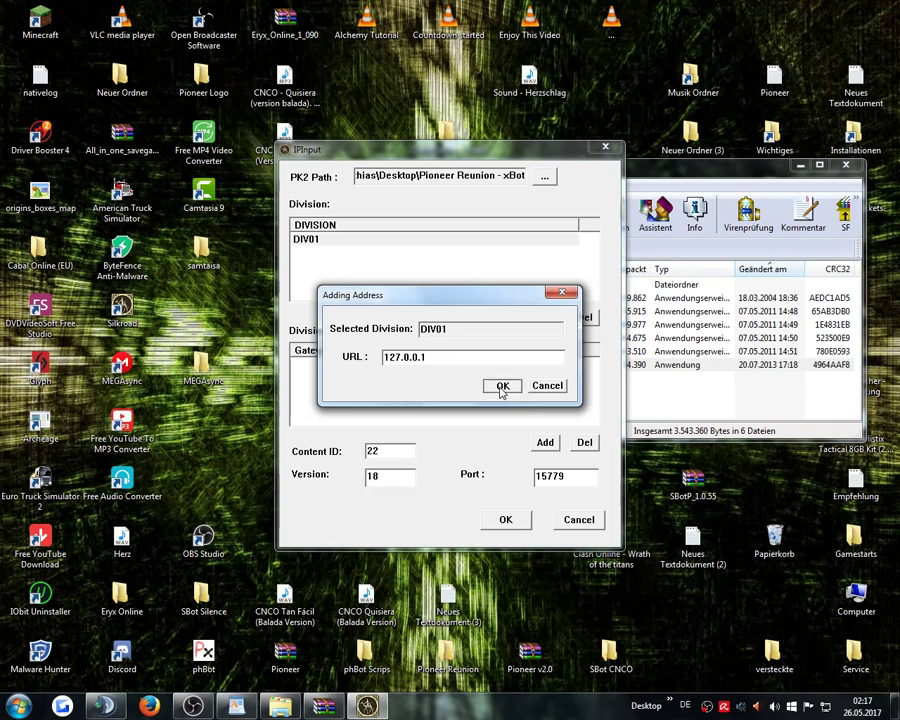
left_click(501, 388)
Step: Set the port to 1700 and apply the IPInput changes
left_click_drag(567, 482, 520, 486)
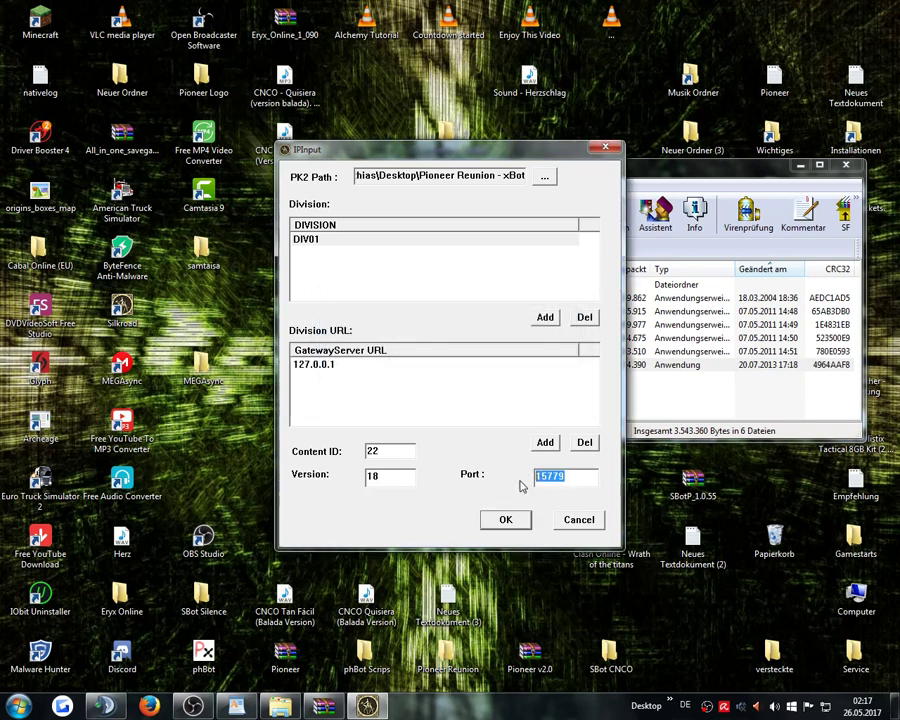
type("1700")
left_click(507, 521)
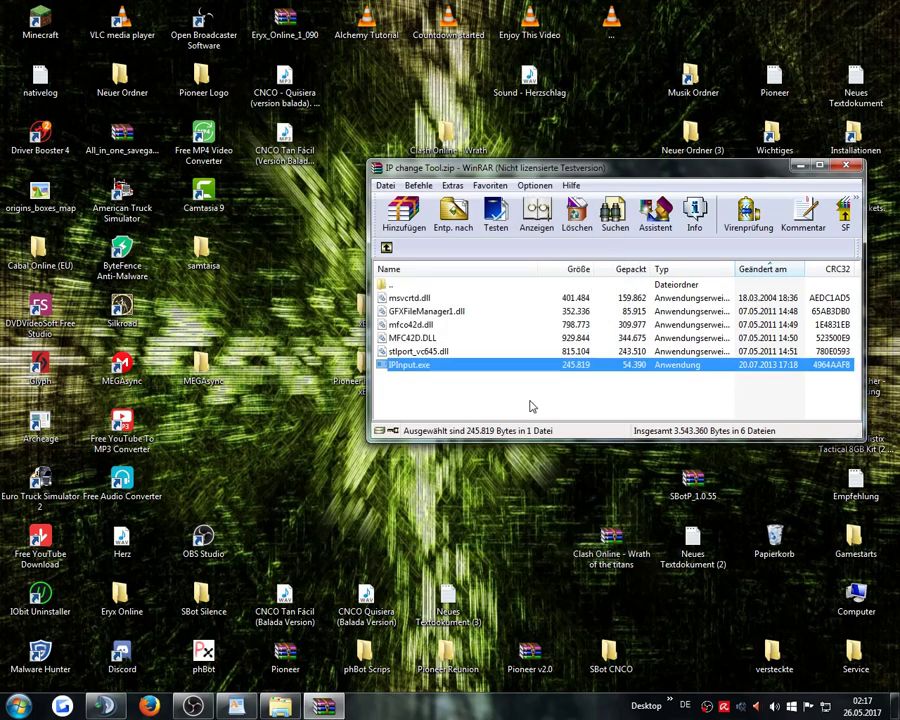
Step: Close the IP change Tool archive, launch xBot from the xBot desktop folder, and close the folder window
left_click(848, 167)
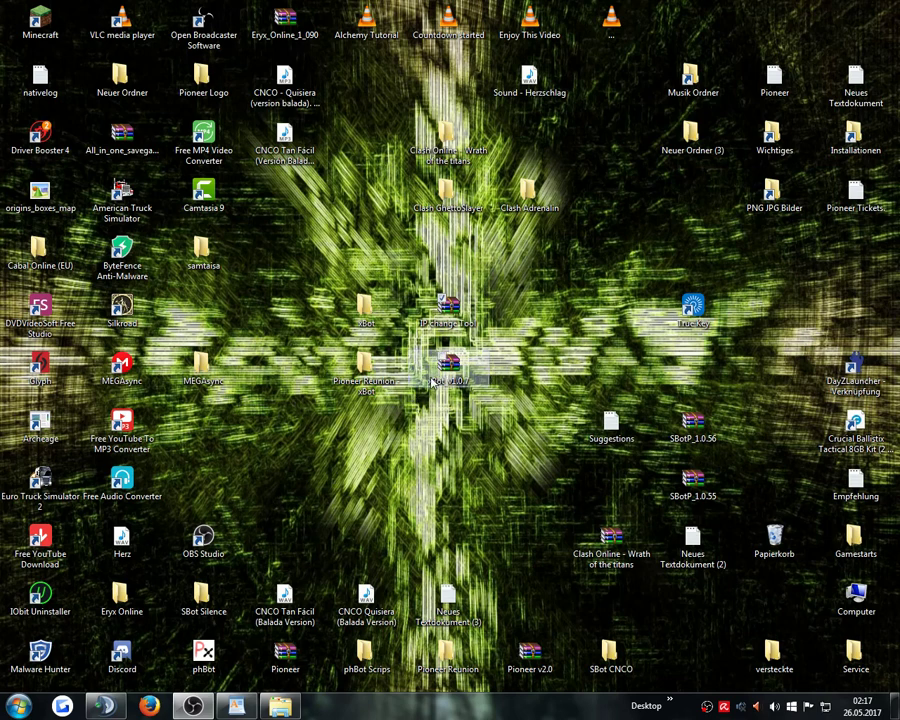
double_click(432, 381)
key("Escape")
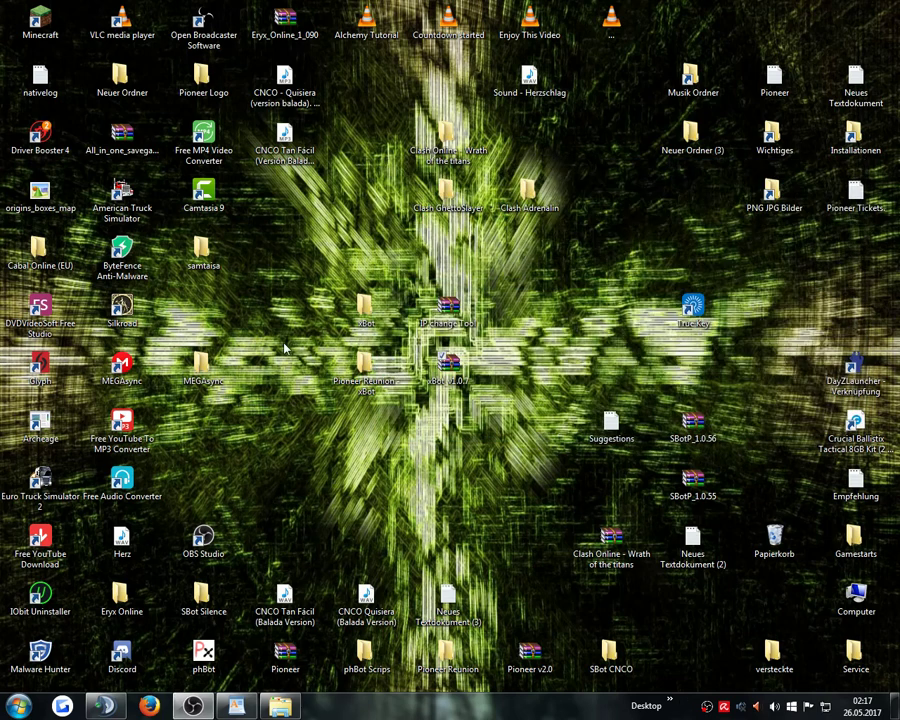
double_click(365, 308)
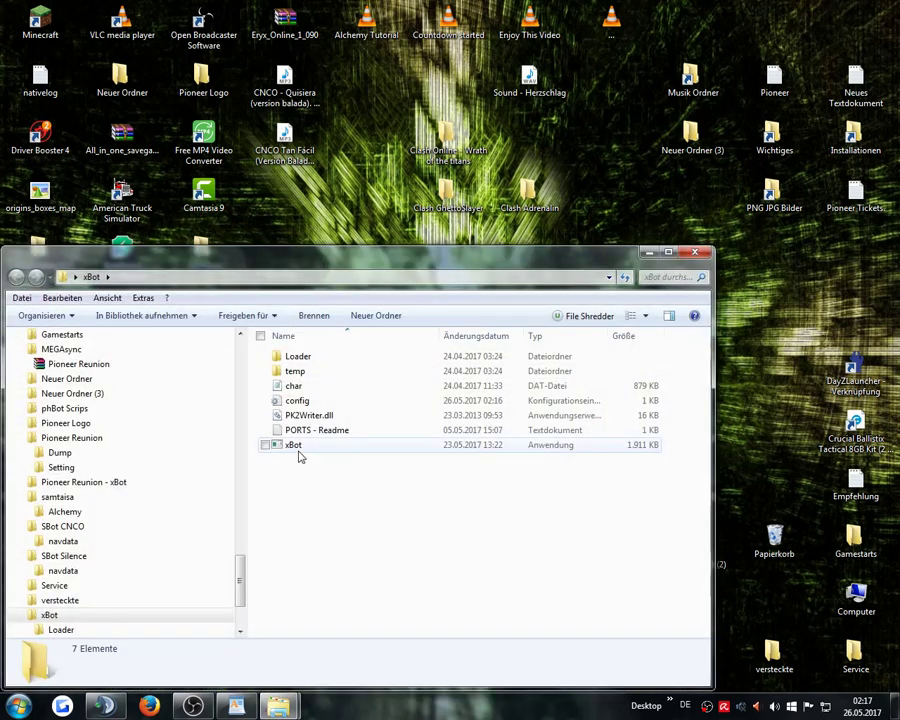
double_click(296, 446)
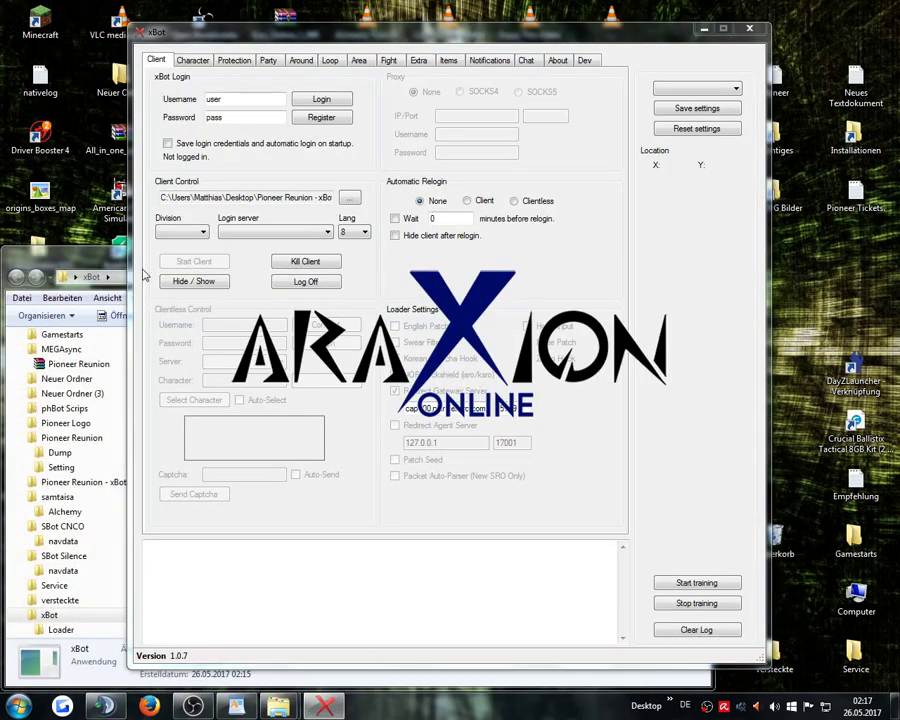
left_click(110, 266)
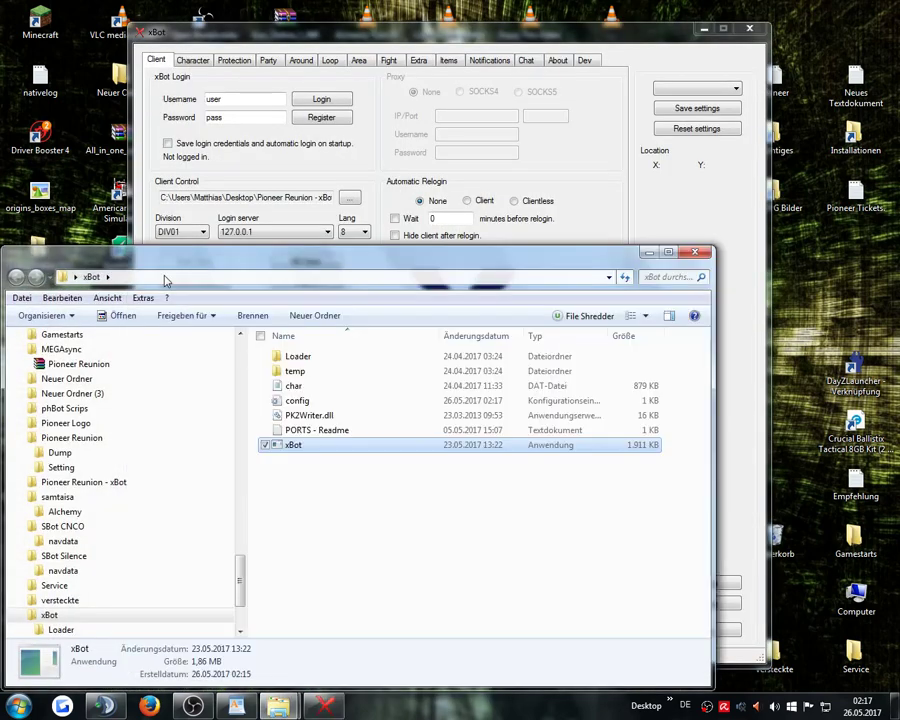
left_click(697, 253)
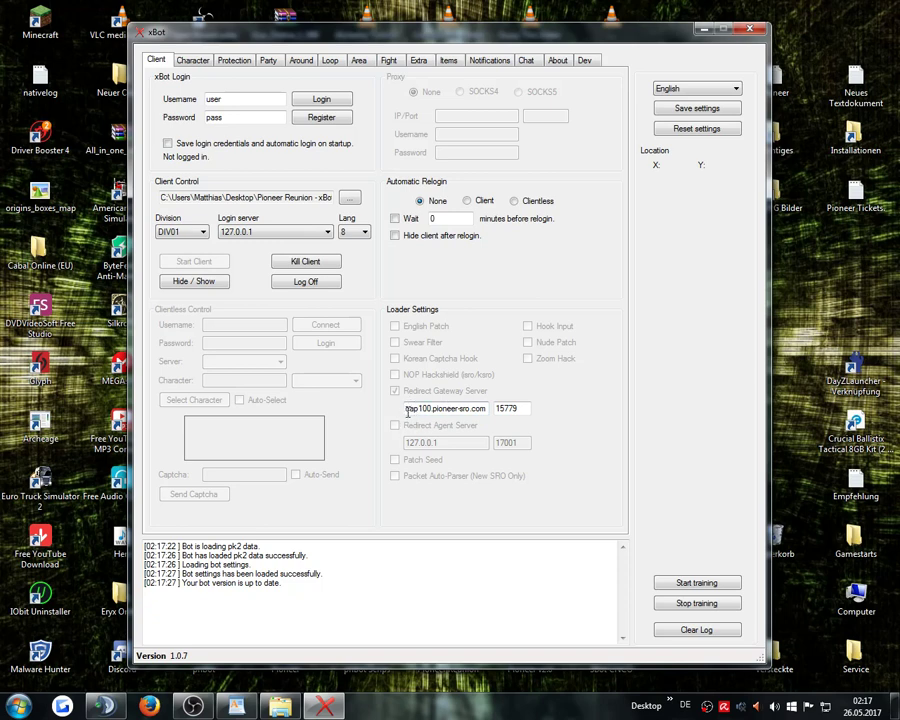
Step: Check the Redirect Gateway Server address and port in xBot's loader settings
left_click_drag(406, 410, 490, 410)
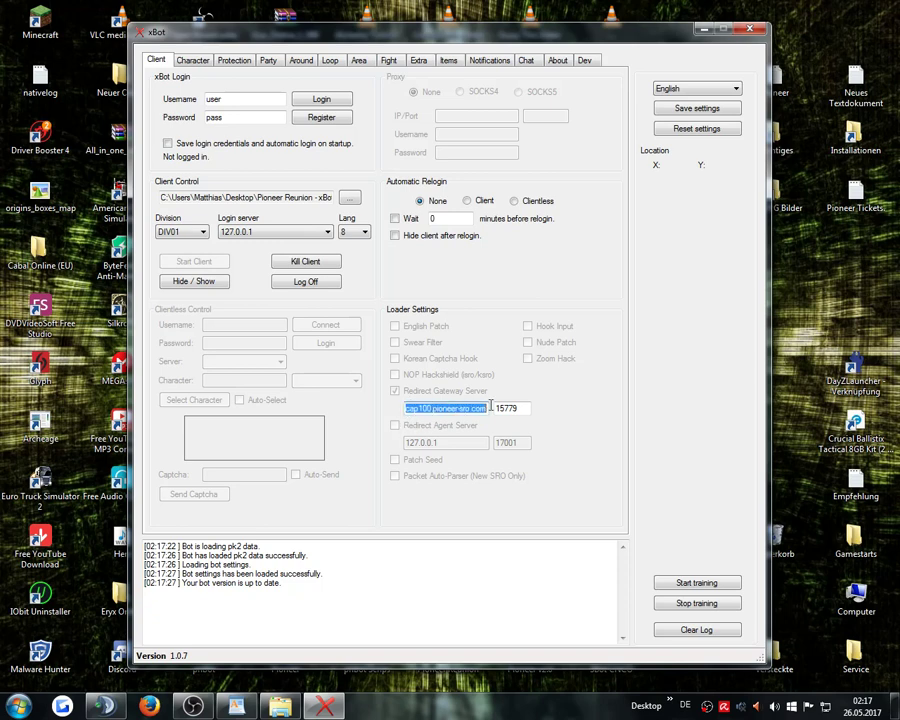
left_click(438, 408)
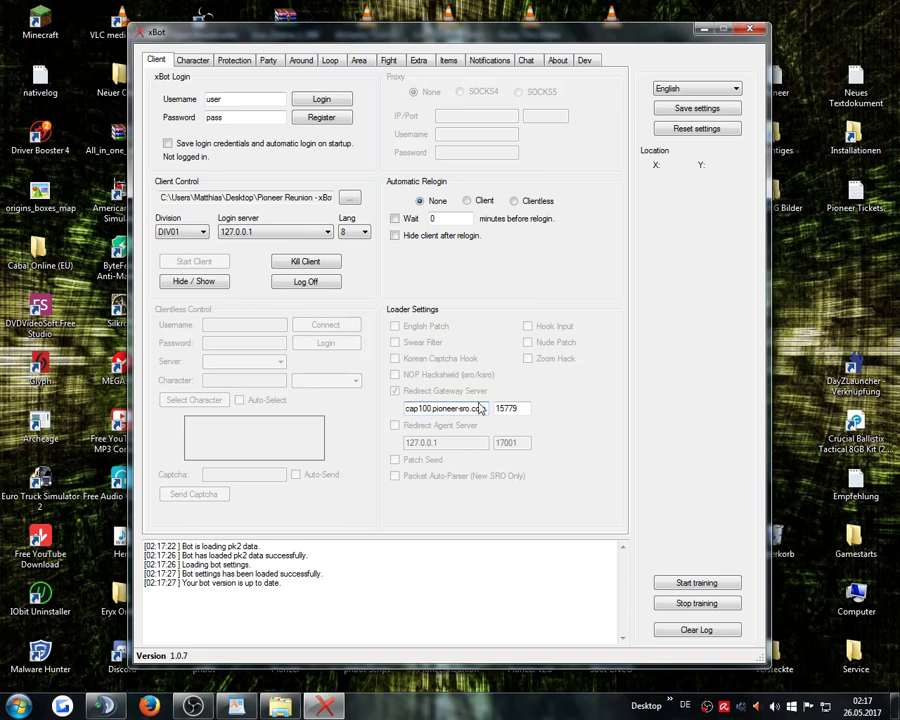
double_click(524, 408)
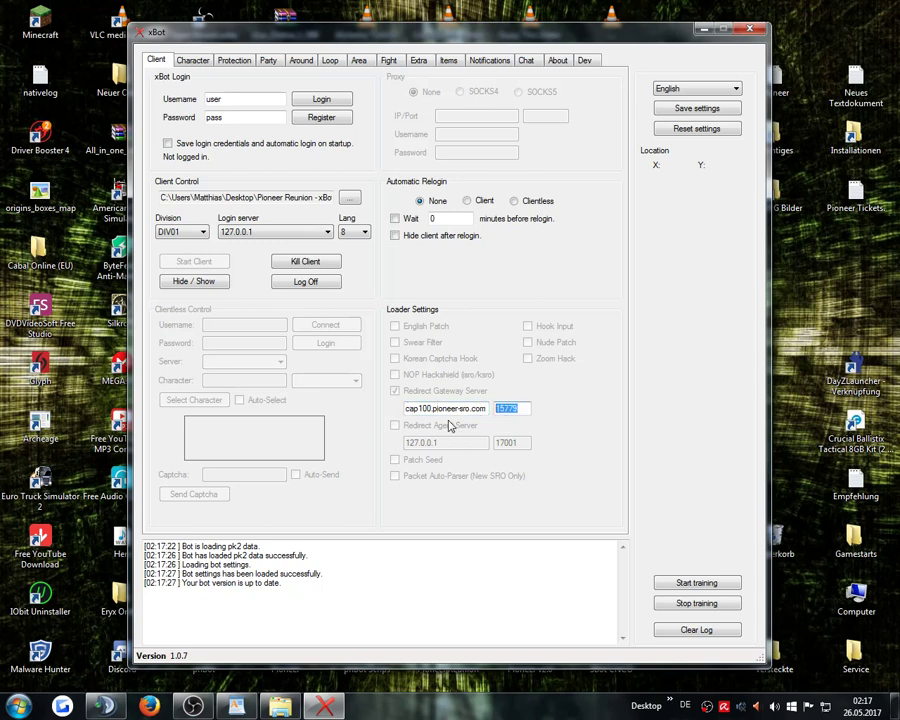
left_click(516, 409)
Step: Log in to xBot with the prefilled credentials and minimize its window
left_click(321, 98)
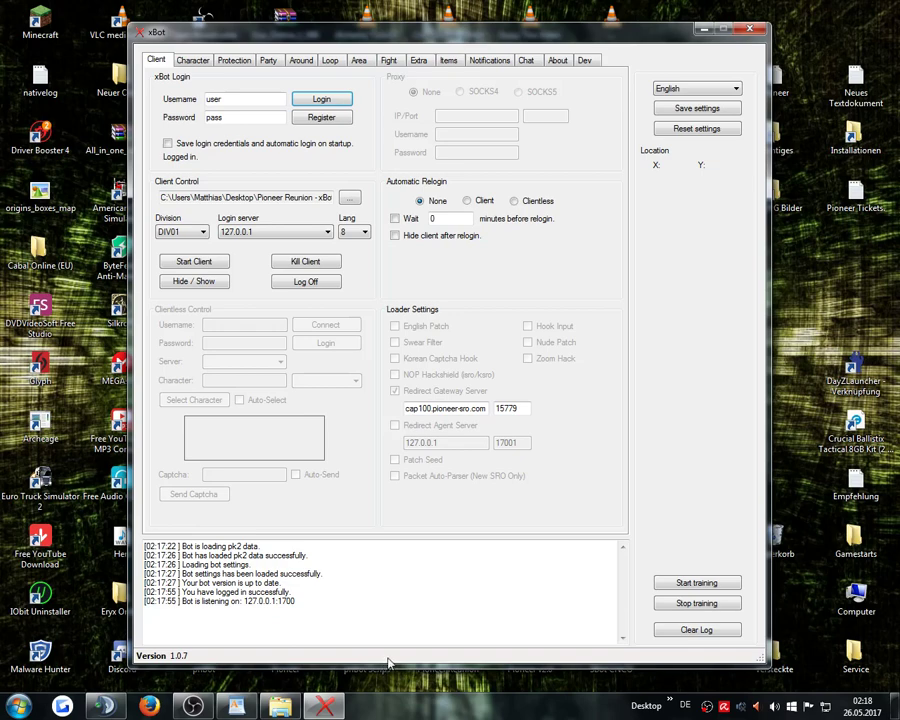
left_click(326, 711)
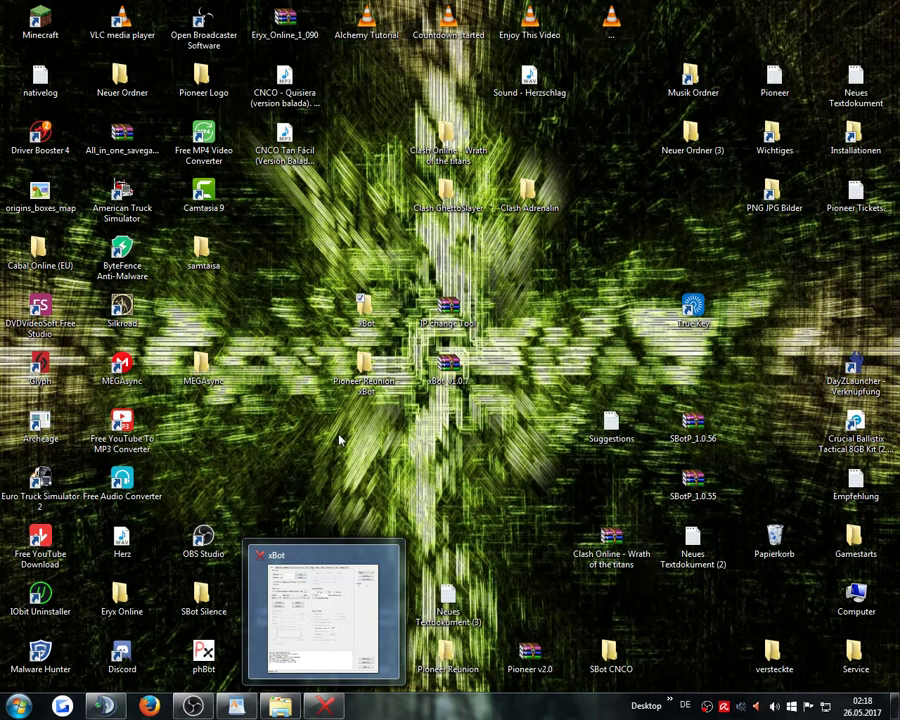